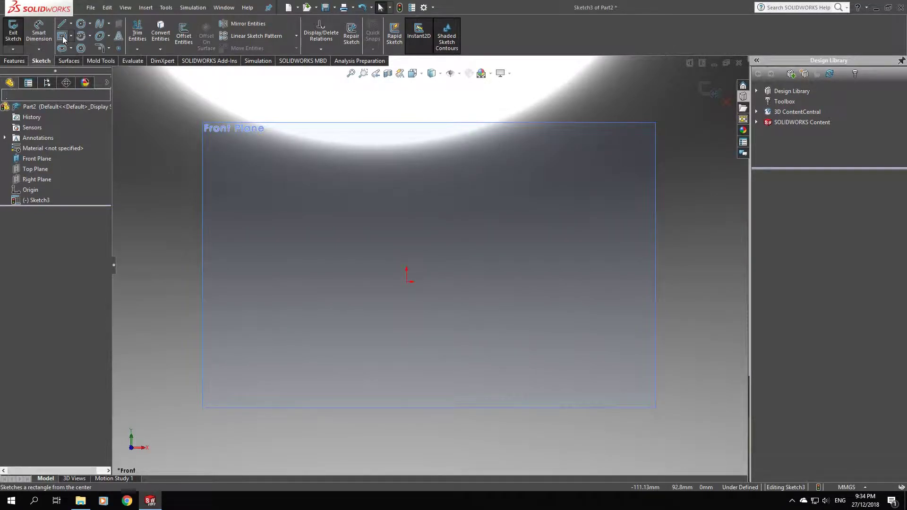
# Sketch a center rectangle about 49 by 22 mm near the Front Plane's upper-left corner, trim away its right side and exit the sketch.
pyautogui.click(256, 178)
pyautogui.click(314, 204)
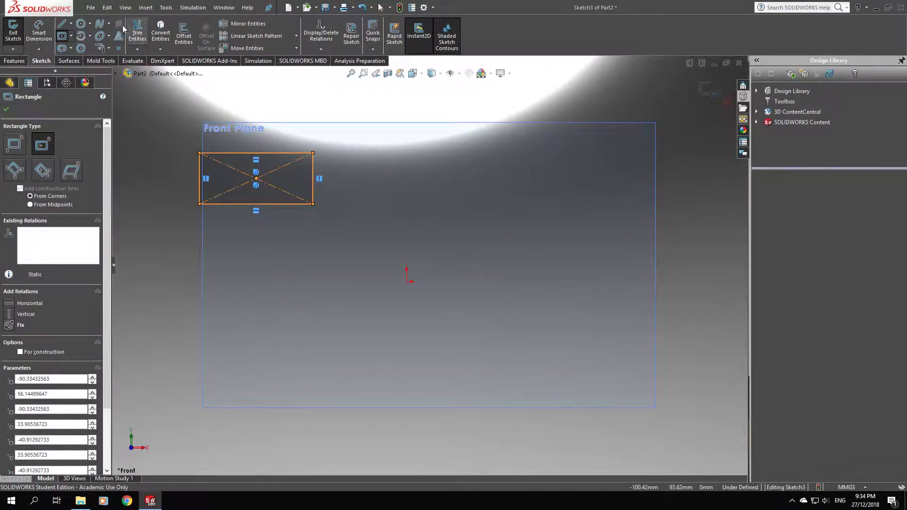
pyautogui.click(137, 32)
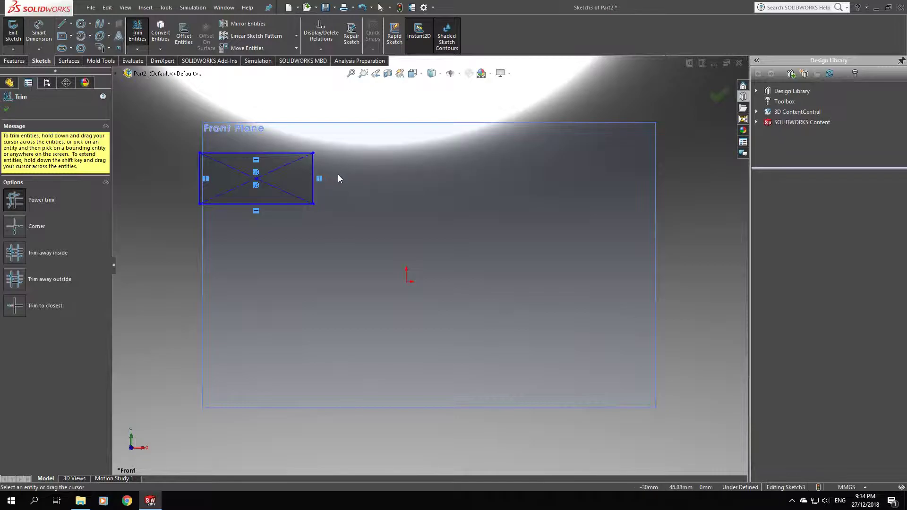
pyautogui.moveTo(333, 157); pyautogui.dragTo(310, 169)
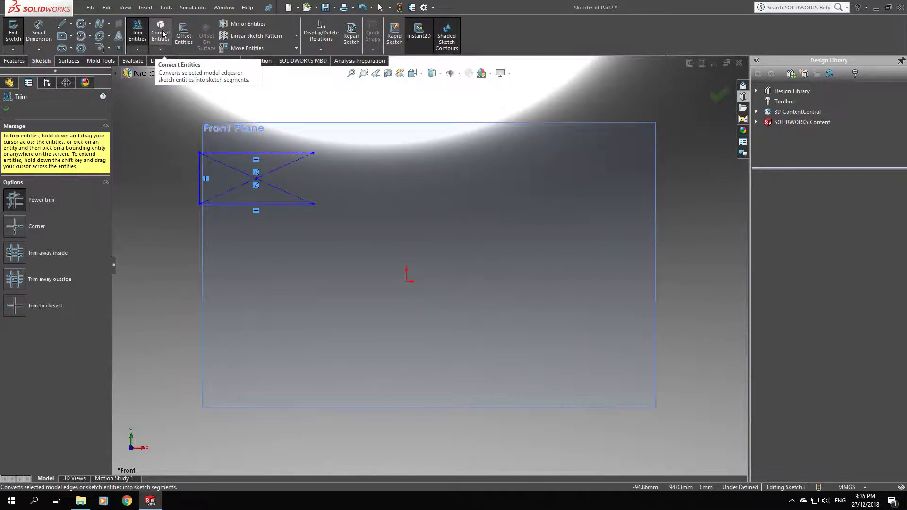
pyautogui.click(6, 110)
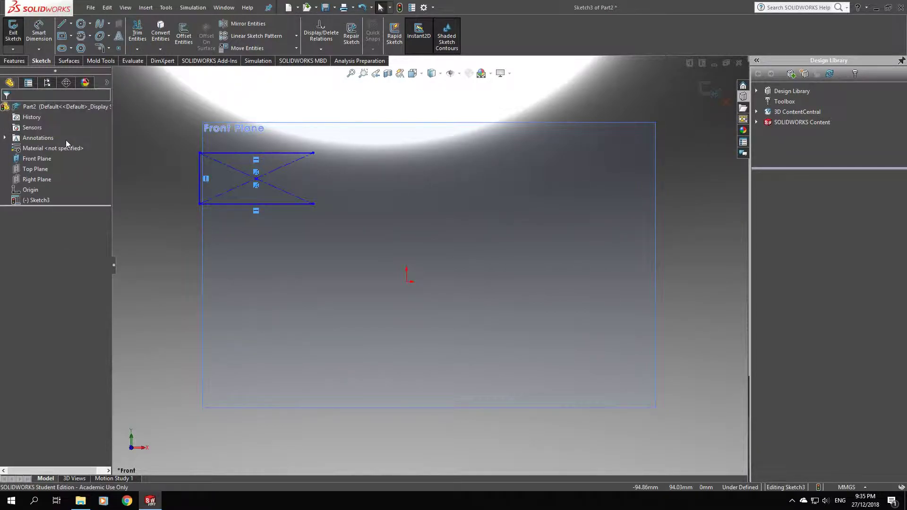
pyautogui.click(706, 90)
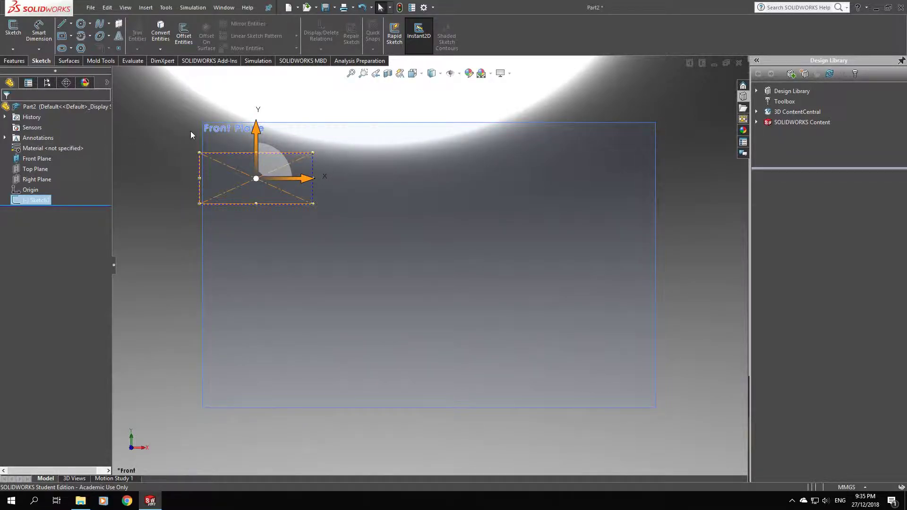
# Create a reference plane offset 10 mm from the Front Plane.
pyautogui.moveTo(416, 197)
pyautogui.mouseDown(button='middle')
pyautogui.moveTo(402, 217)
pyautogui.moveTo(423, 192)
pyautogui.moveTo(399, 184)
pyautogui.mouseUp(button='middle')
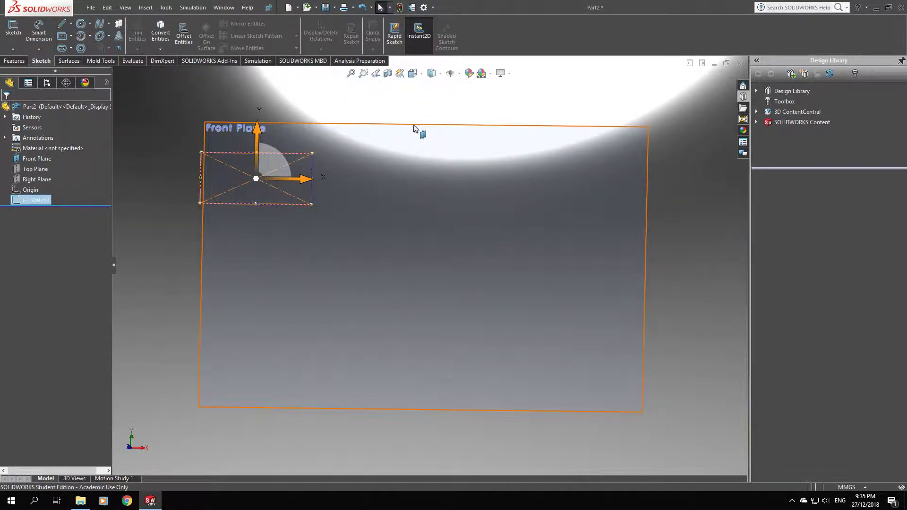
pyautogui.click(300, 102)
pyautogui.click(12, 63)
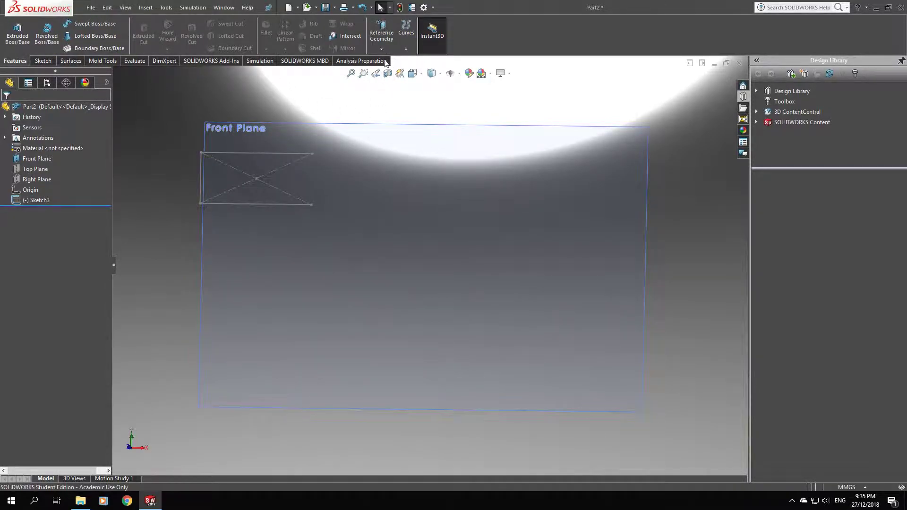
pyautogui.click(385, 28)
pyautogui.click(372, 138)
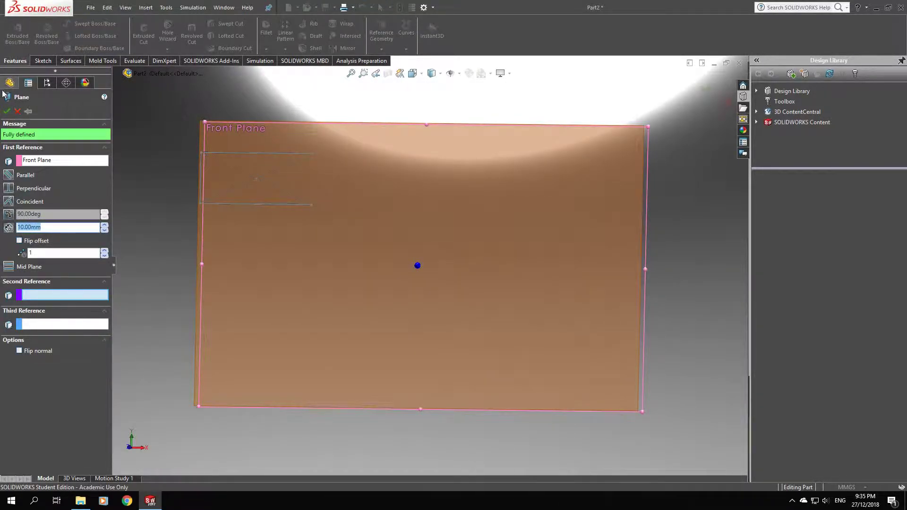
pyautogui.click(7, 112)
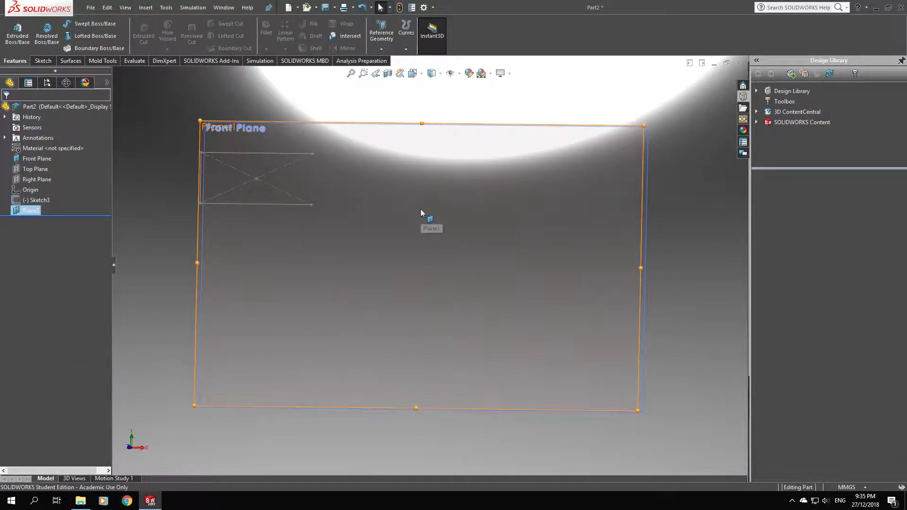
# Start a new sketch on the offset reference plane.
pyautogui.press('space')
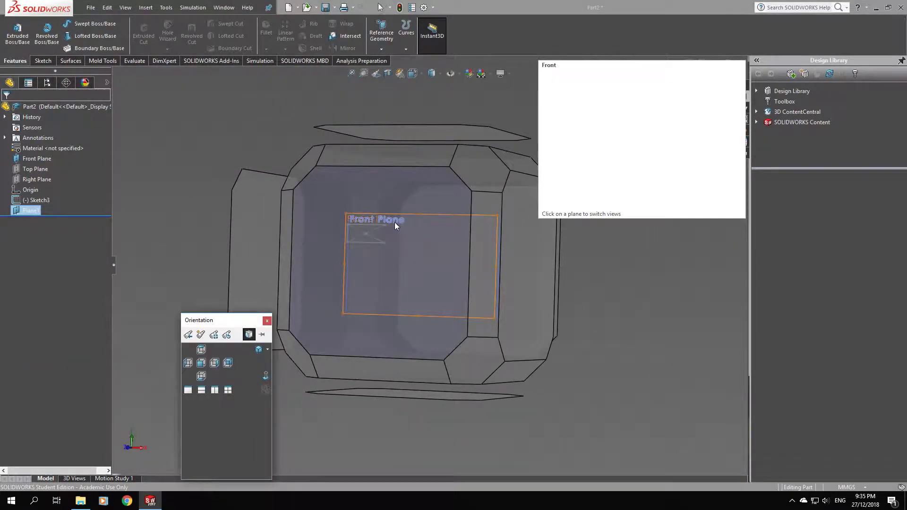
pyautogui.click(202, 362)
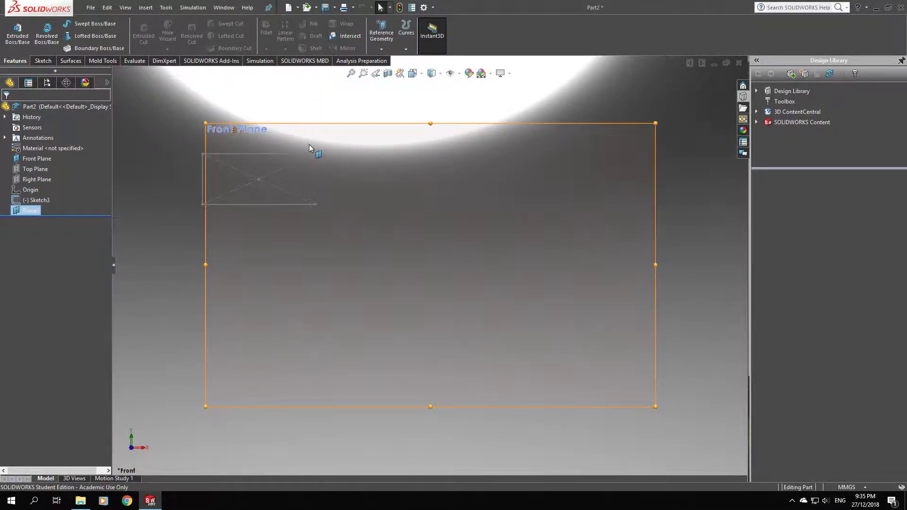
pyautogui.click(42, 61)
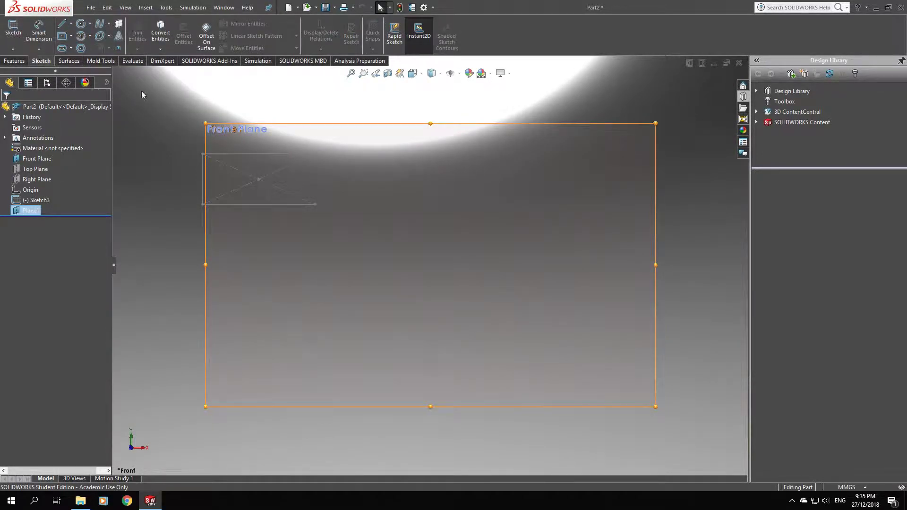
pyautogui.rightClick(28, 210)
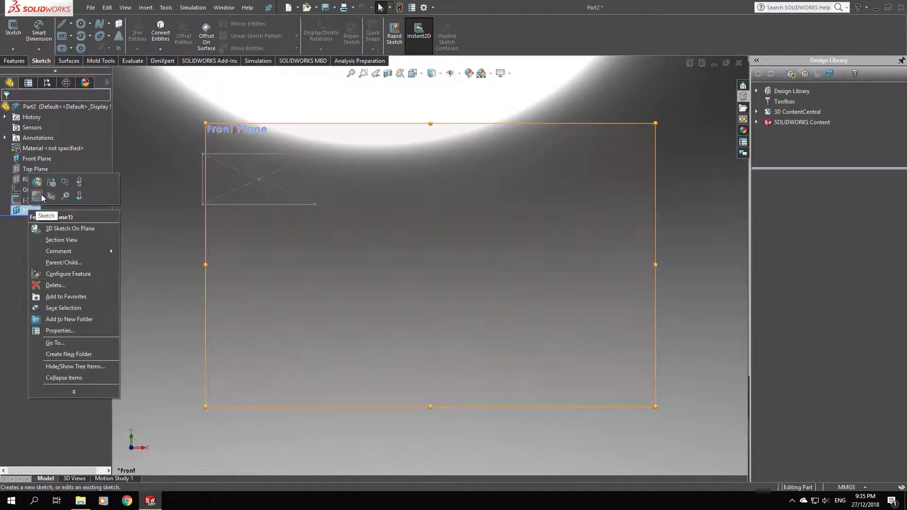
pyautogui.click(37, 195)
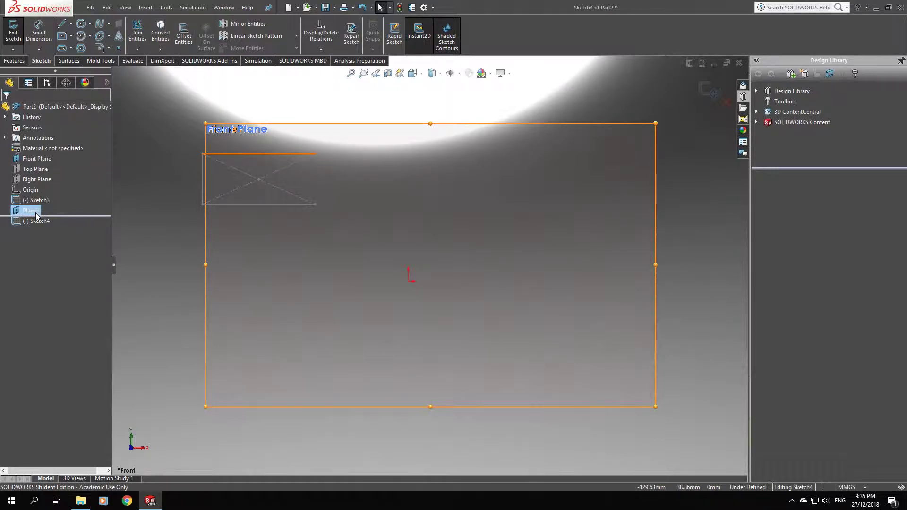
# Convert the three solid lines of the trimmed rectangle into the offset plane's sketch and exit the sketch.
pyautogui.click(267, 154)
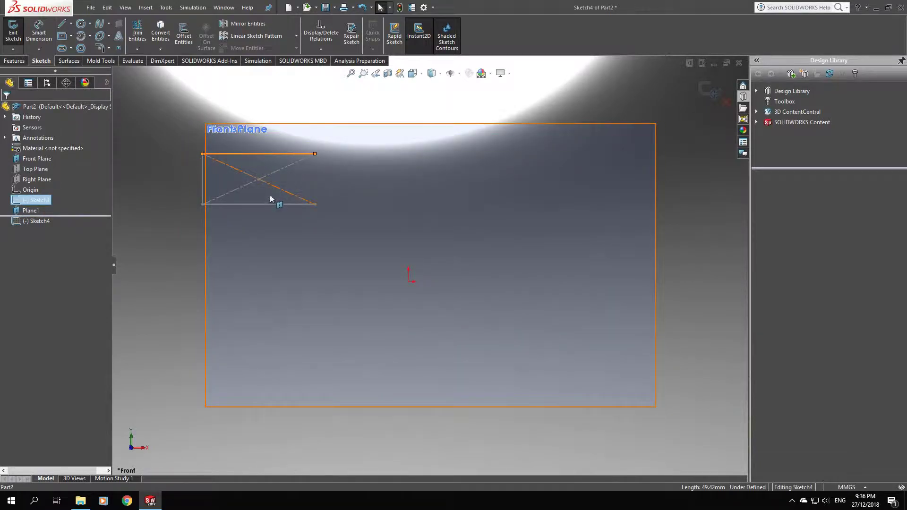
pyautogui.keyDown('ctrl'); pyautogui.click(258, 205); pyautogui.keyUp('ctrl')
pyautogui.keyDown('ctrl'); pyautogui.click(202, 182); pyautogui.keyUp('ctrl')
pyautogui.click(160, 31)
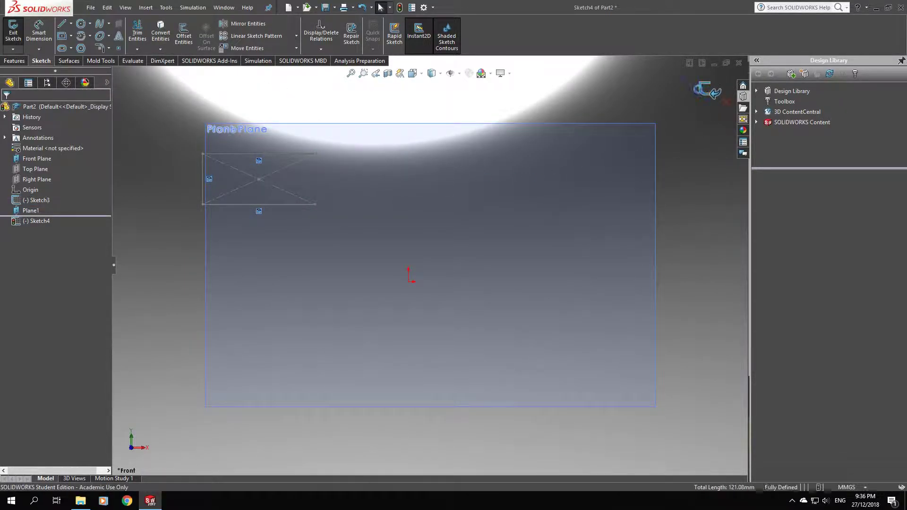
pyautogui.click(708, 95)
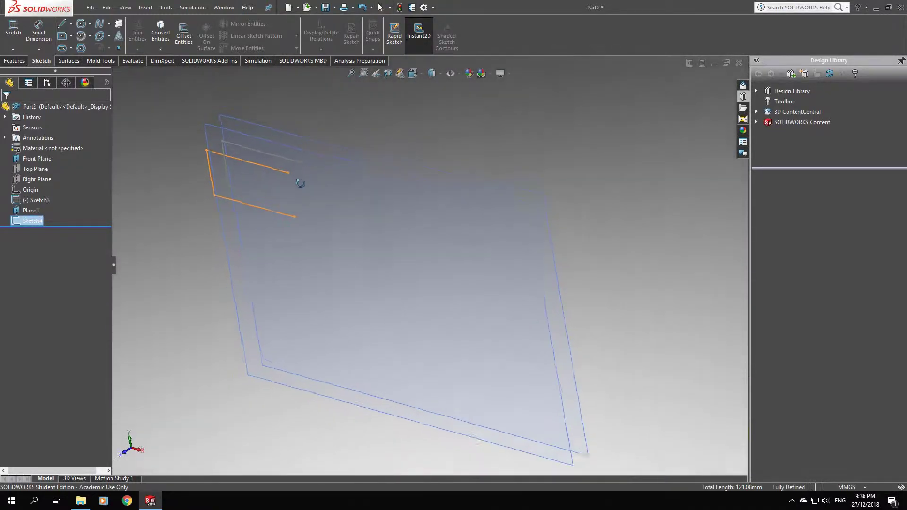
# Offset the converted three-line profile 5 mm inward as a chain on the offset plane, with the offset dimension added.
pyautogui.moveTo(346, 146); pyautogui.dragTo(403, 98, button='middle')
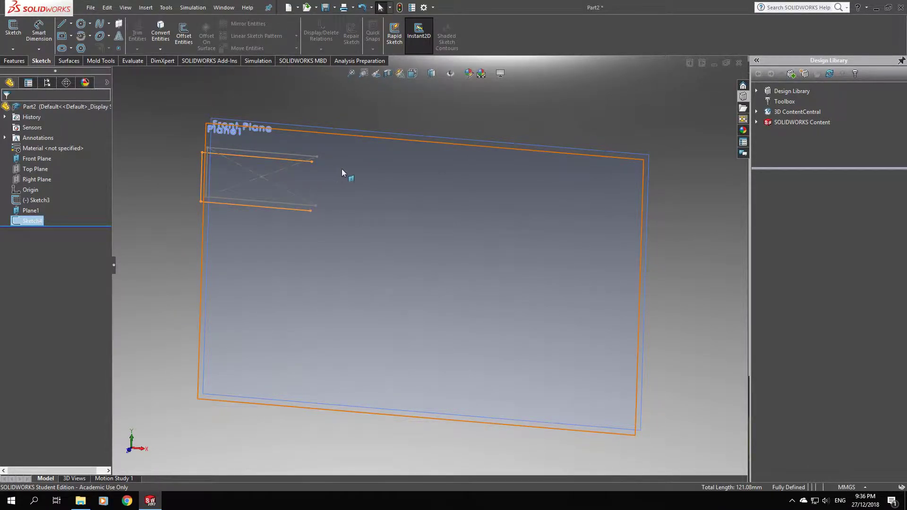
pyautogui.moveTo(484, 200)
pyautogui.mouseDown(button='middle')
pyautogui.moveTo(449, 176)
pyautogui.moveTo(479, 166)
pyautogui.moveTo(505, 184)
pyautogui.moveTo(510, 162)
pyautogui.mouseUp(button='middle')
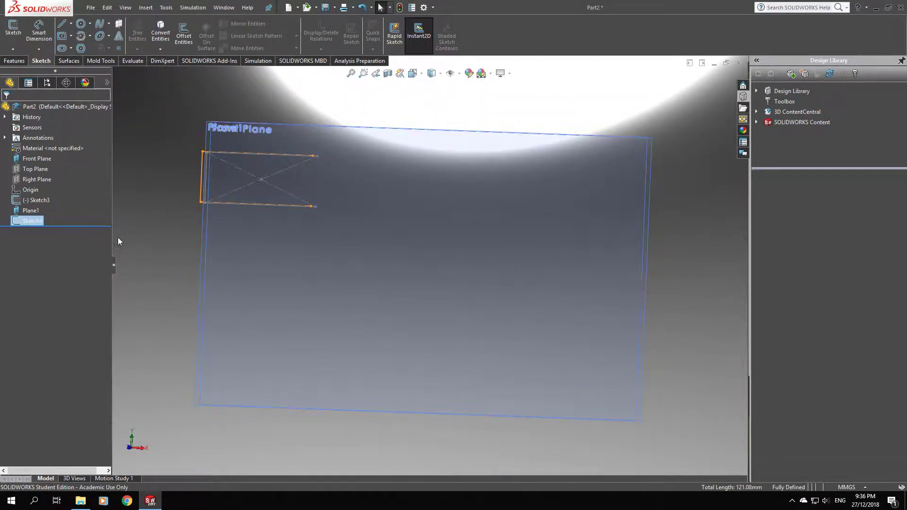
pyautogui.press('space')
pyautogui.click(202, 363)
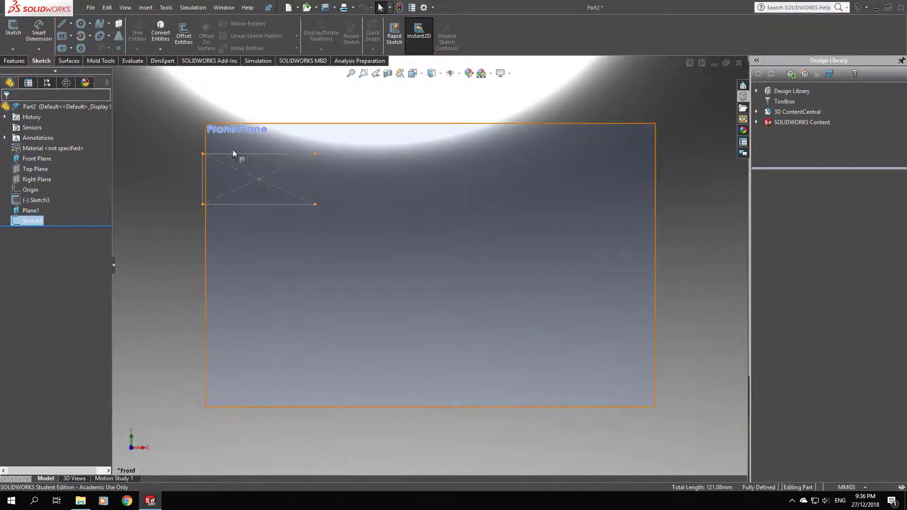
pyautogui.click(183, 34)
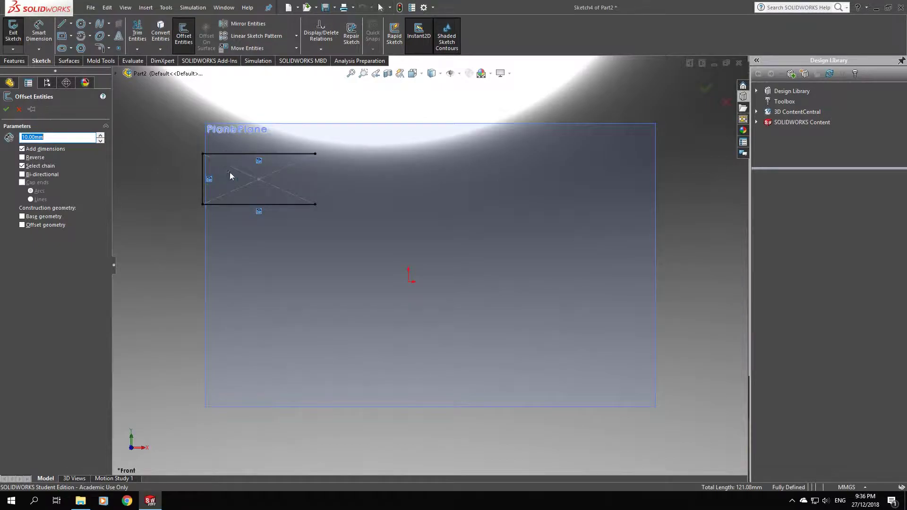
pyautogui.click(270, 154)
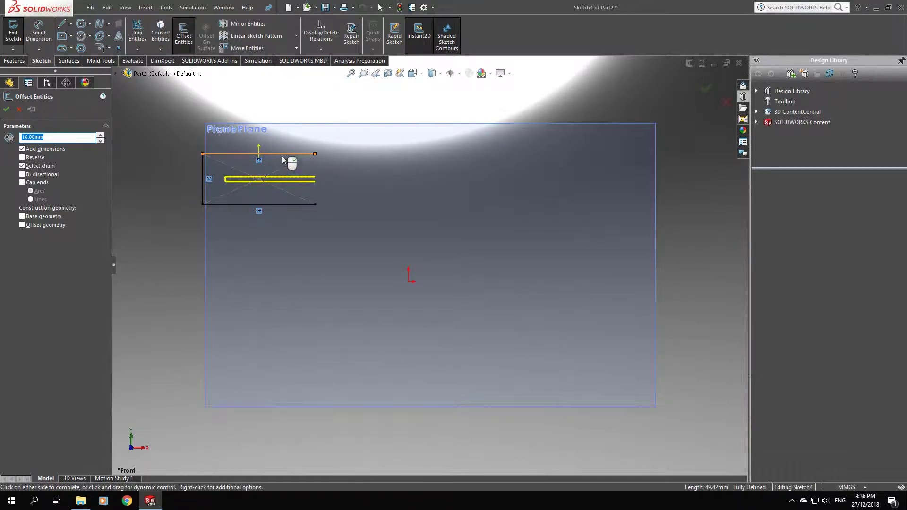
pyautogui.moveTo(363, 221)
pyautogui.mouseDown(button='middle')
pyautogui.moveTo(372, 241)
pyautogui.moveTo(369, 215)
pyautogui.mouseUp(button='middle')
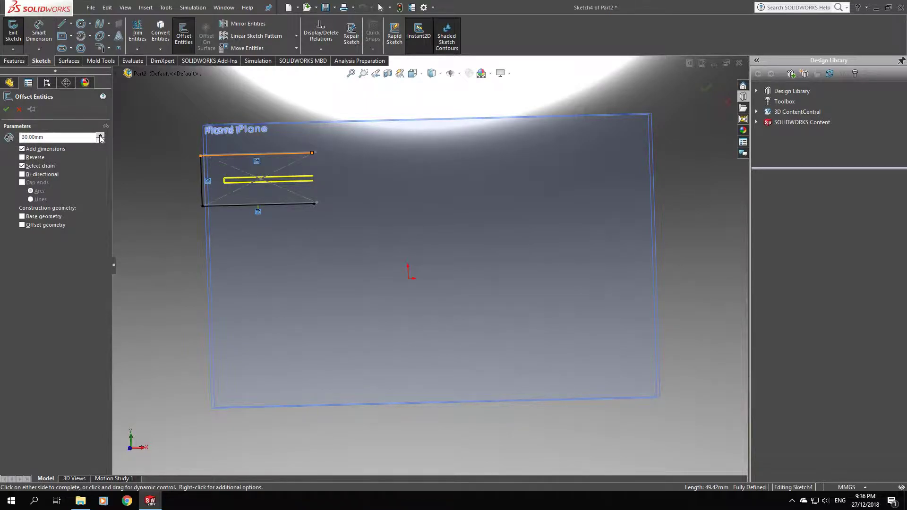
pyautogui.click(35, 158)
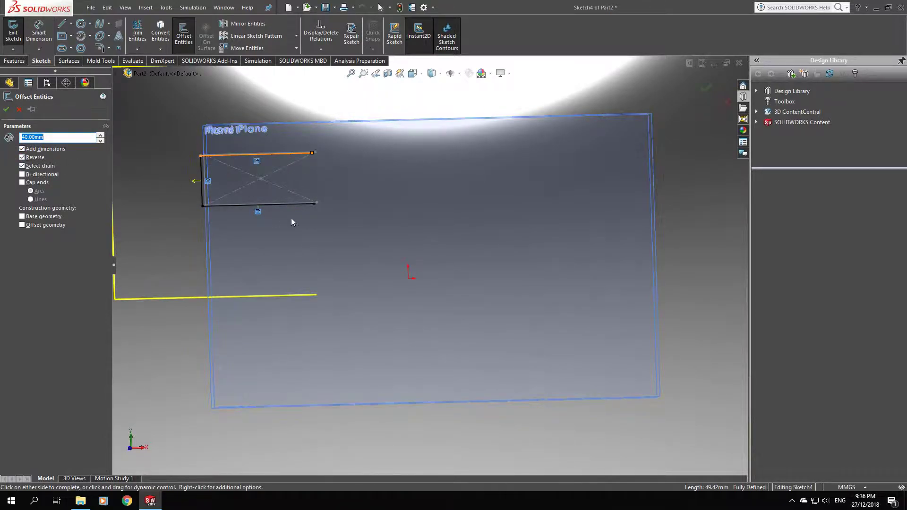
pyautogui.scroll(3, 334, 211)
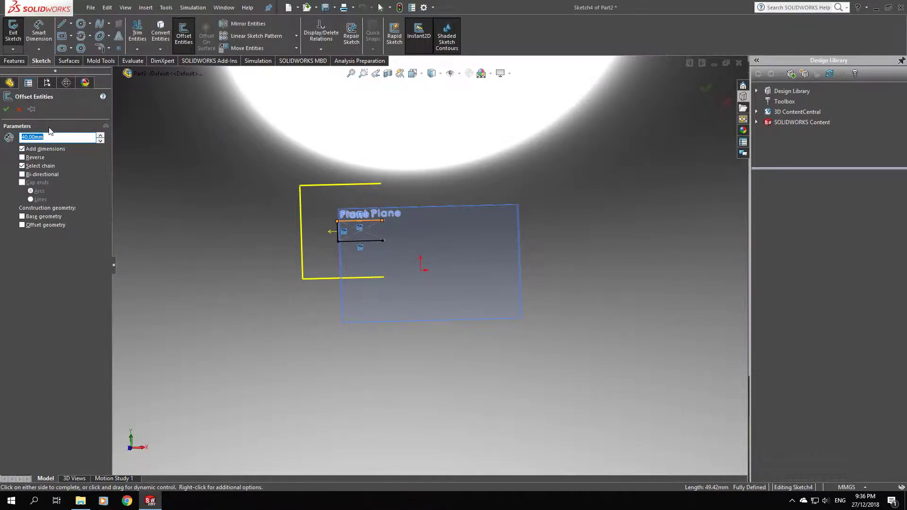
pyautogui.write('5')
pyautogui.press('Return')
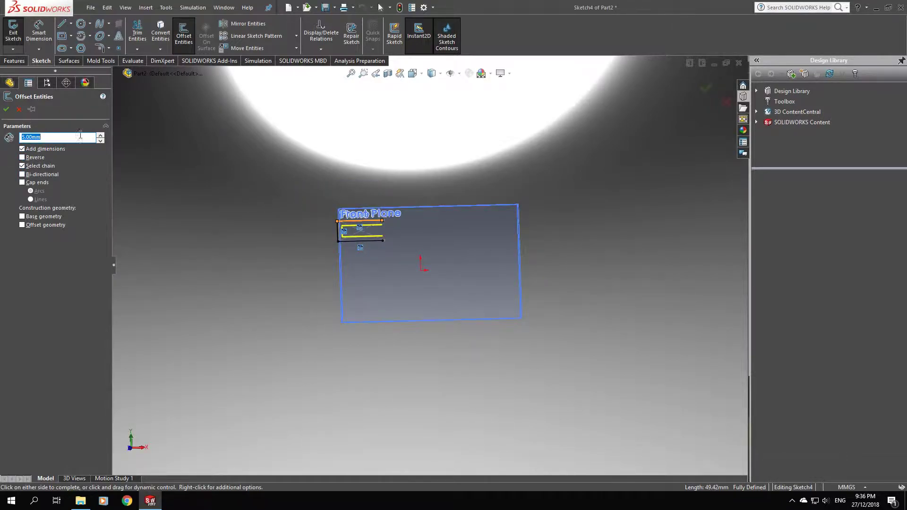
pyautogui.scroll(-5, 348, 210)
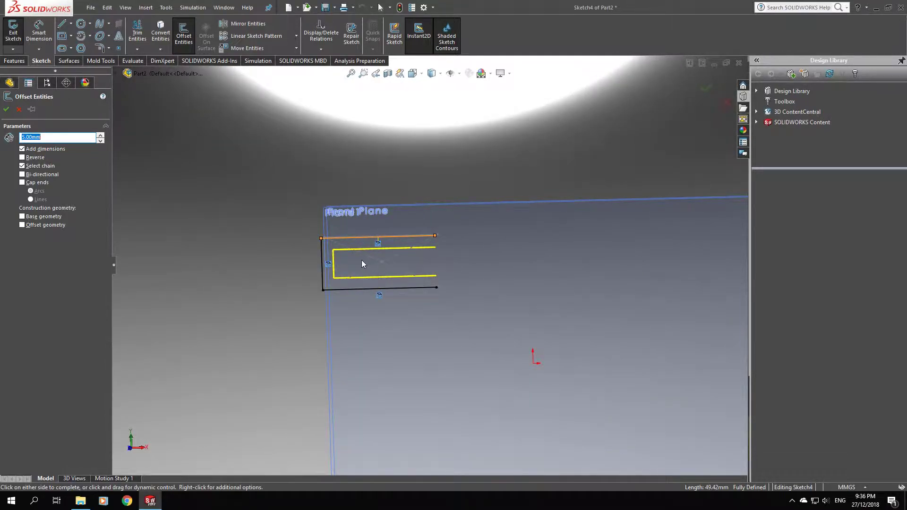
pyautogui.click(363, 263)
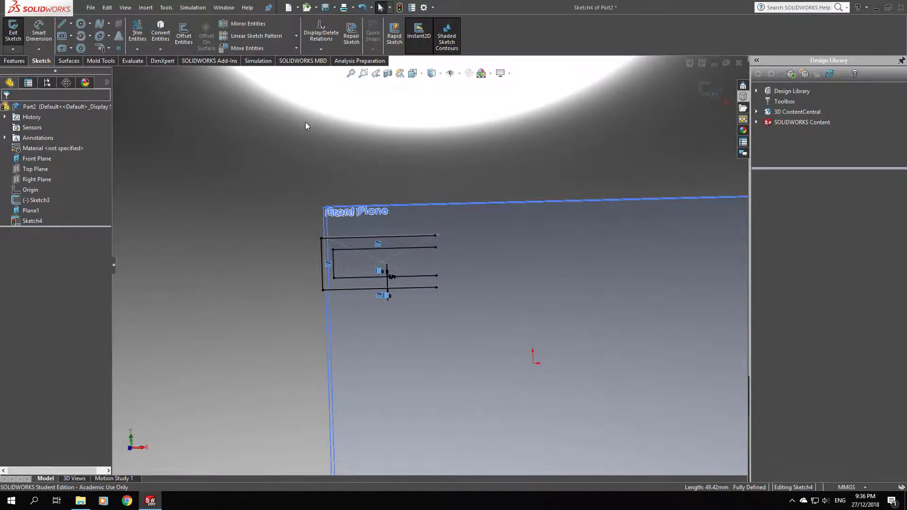
pyautogui.scroll(3, 425, 246)
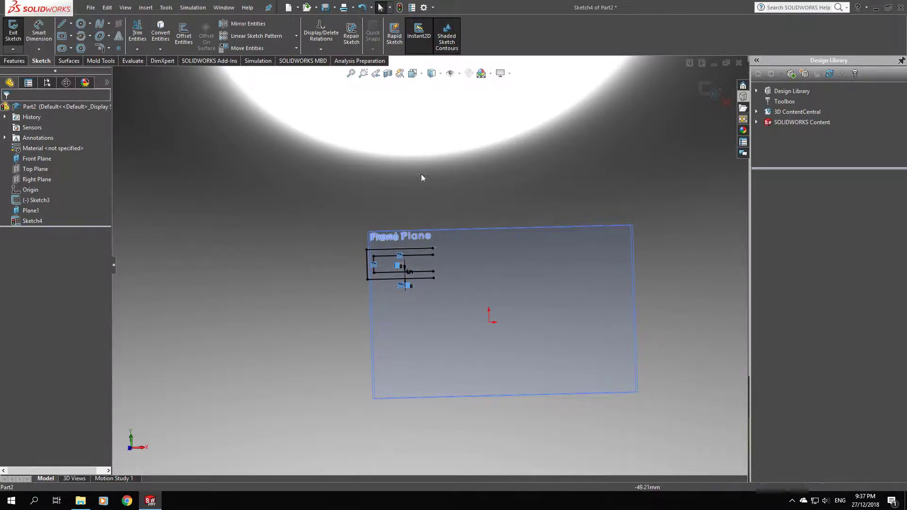
pyautogui.click(251, 27)
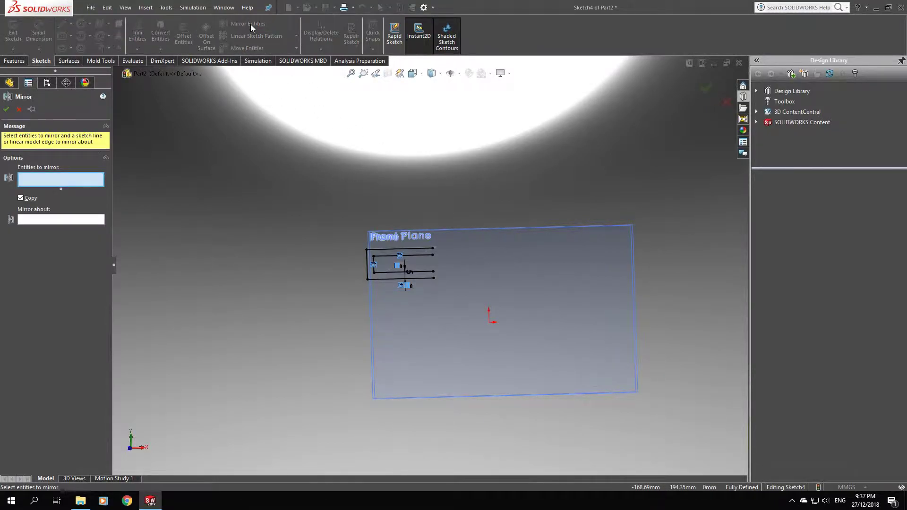
pyautogui.click(19, 109)
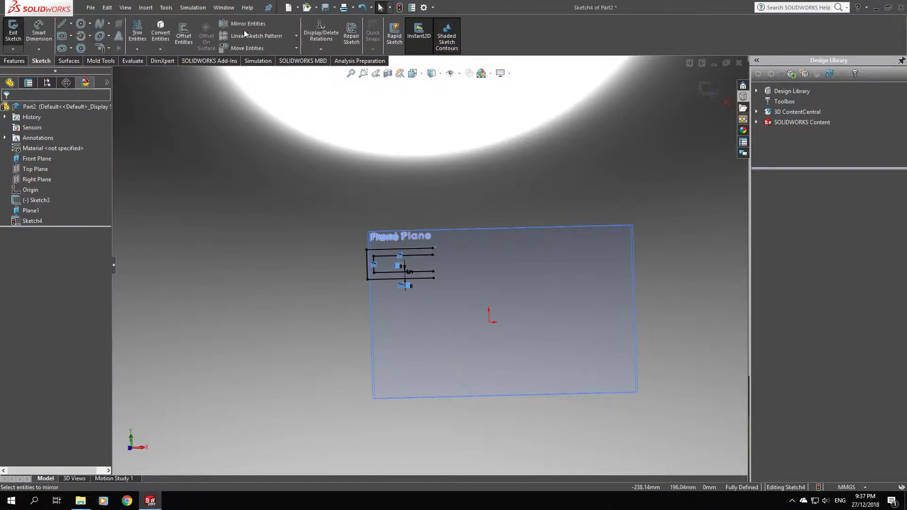
# Sketch a vertical centerline between the open end of the C-shaped profile and the origin.
pyautogui.click(71, 24)
pyautogui.click(77, 45)
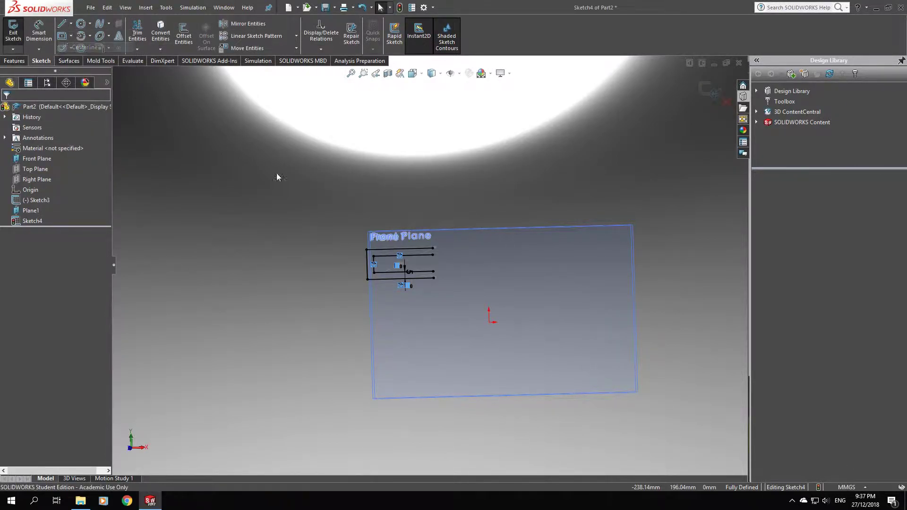
pyautogui.click(479, 220)
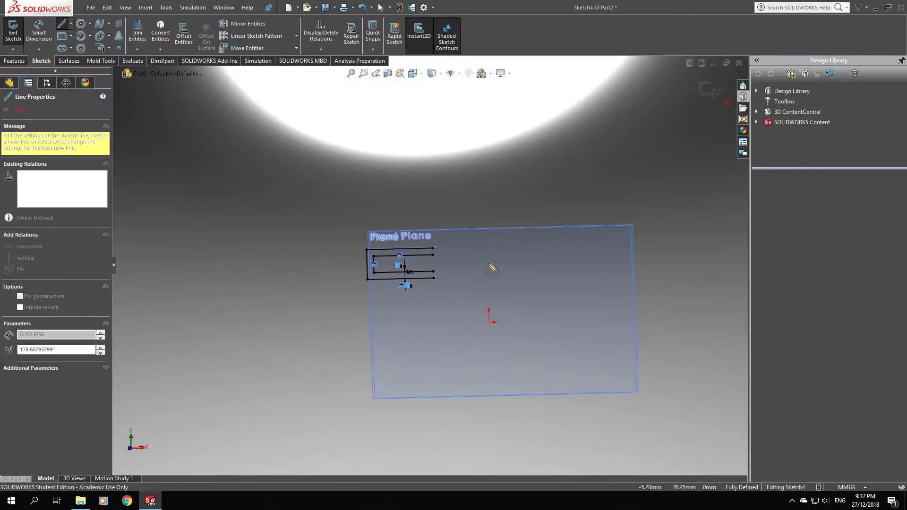
pyautogui.click(481, 300)
pyautogui.press('space')
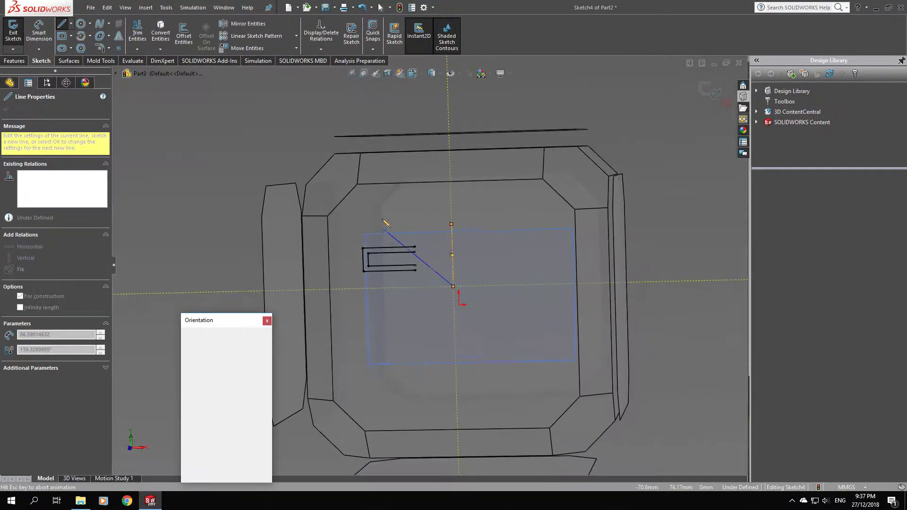
pyautogui.doubleClick(203, 366)
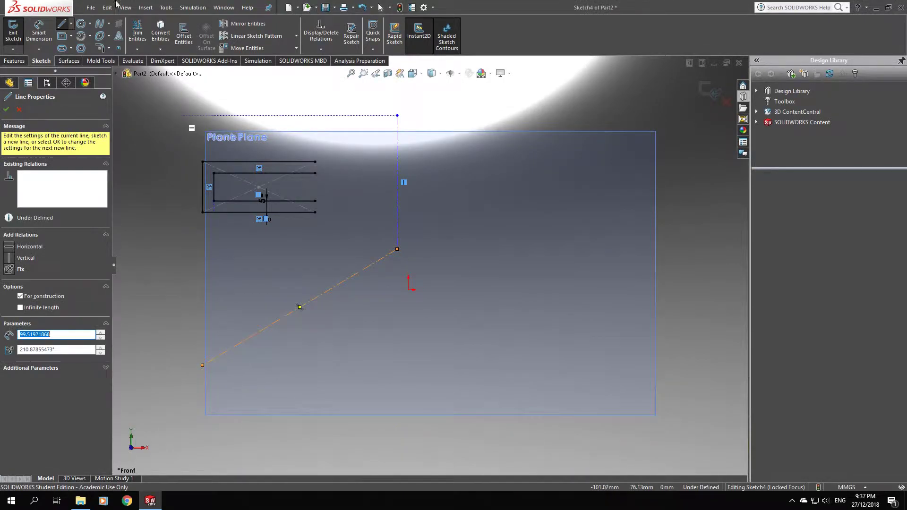
# End the line chain and delete the stray diagonal centerline, keeping only the vertical one.
pyautogui.press('Escape')
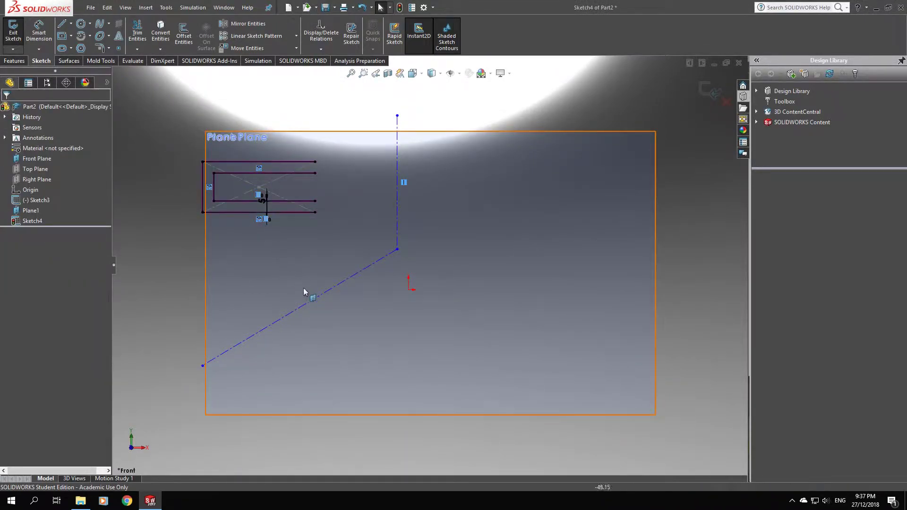
pyautogui.click(311, 300)
pyautogui.press('Delete')
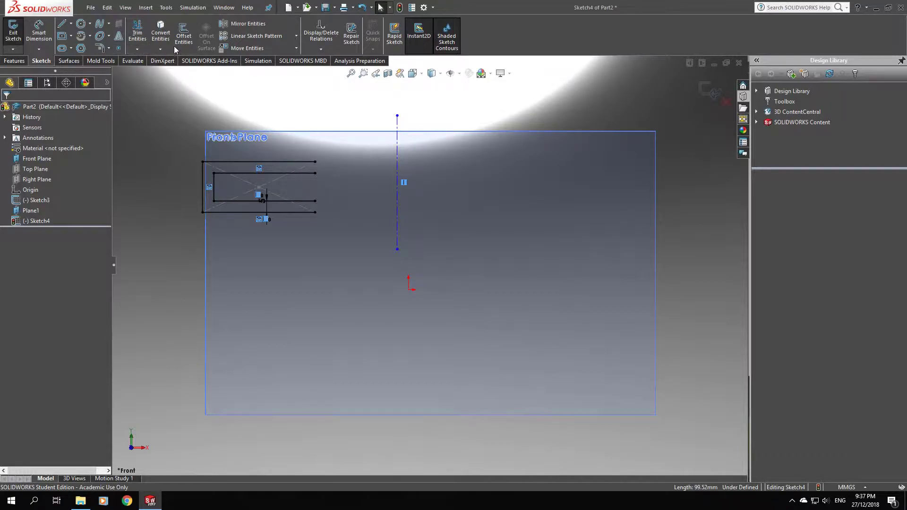
# Mirror the three outer lines of the C-shaped profile about the vertical centerline, keeping the original as a copy.
pyautogui.click(246, 23)
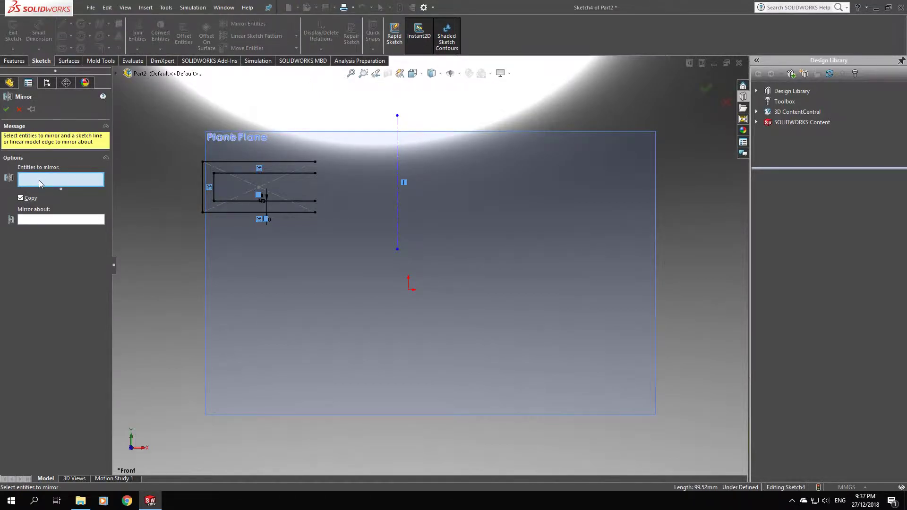
pyautogui.click(203, 191)
pyautogui.click(227, 212)
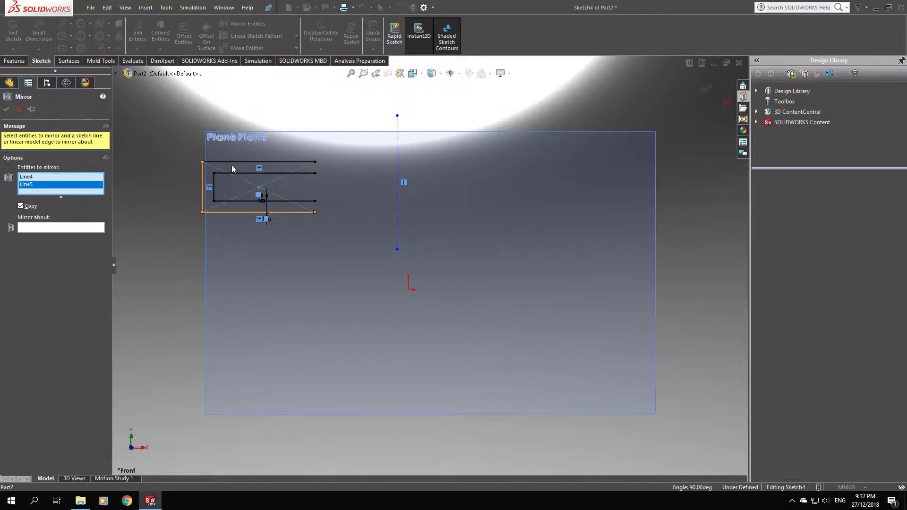
pyautogui.click(232, 162)
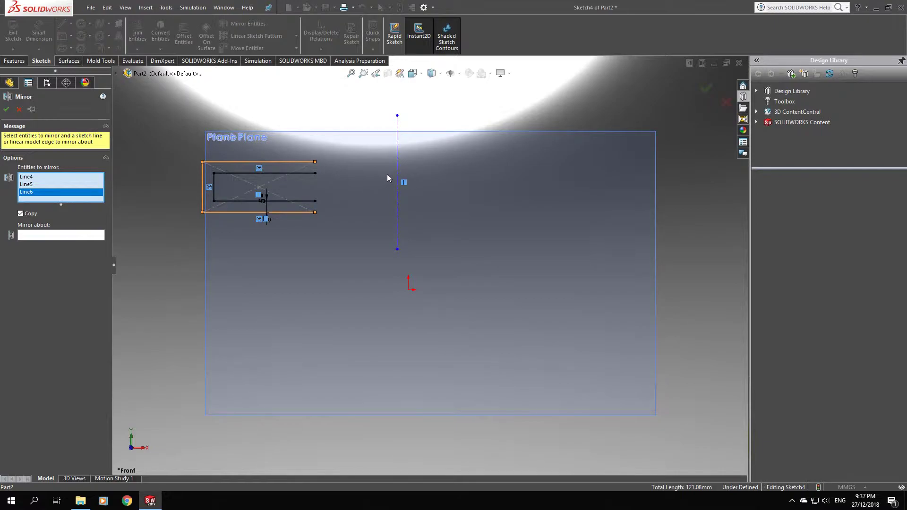
pyautogui.click(55, 236)
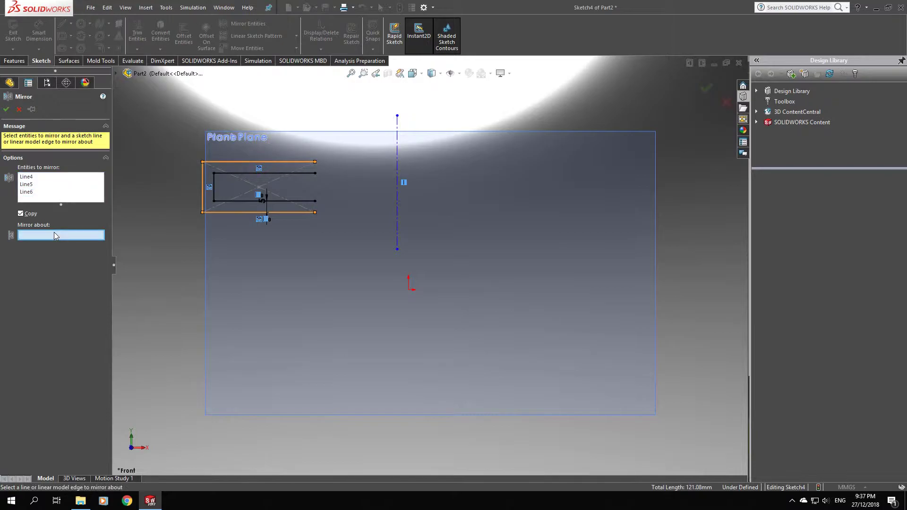
pyautogui.click(398, 149)
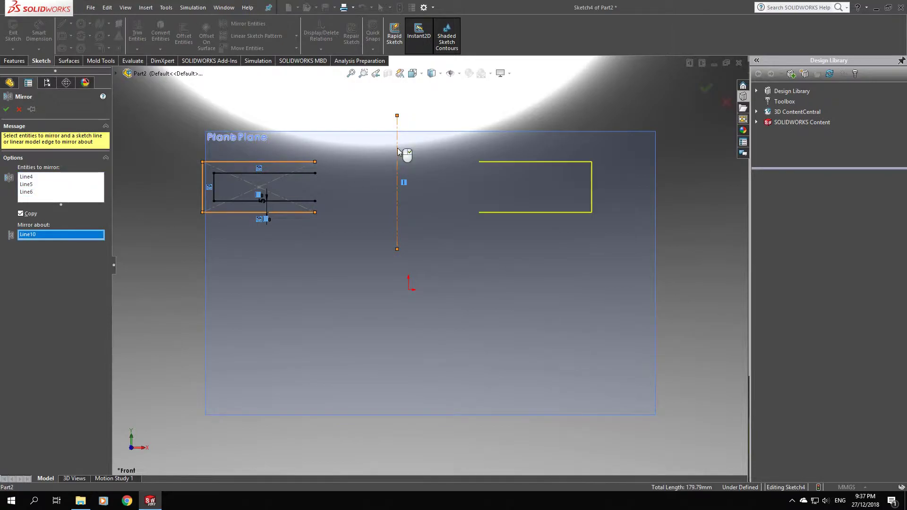
pyautogui.click(6, 109)
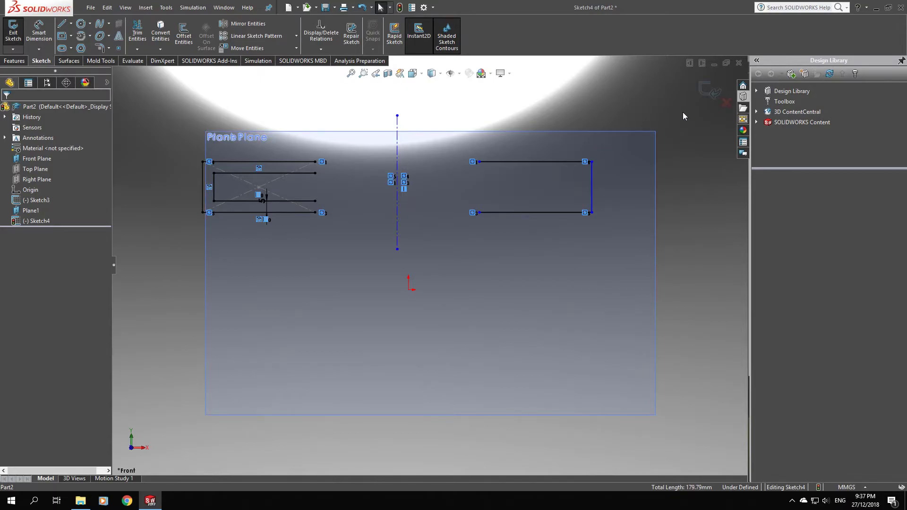
pyautogui.hotkey('alt', 'z')
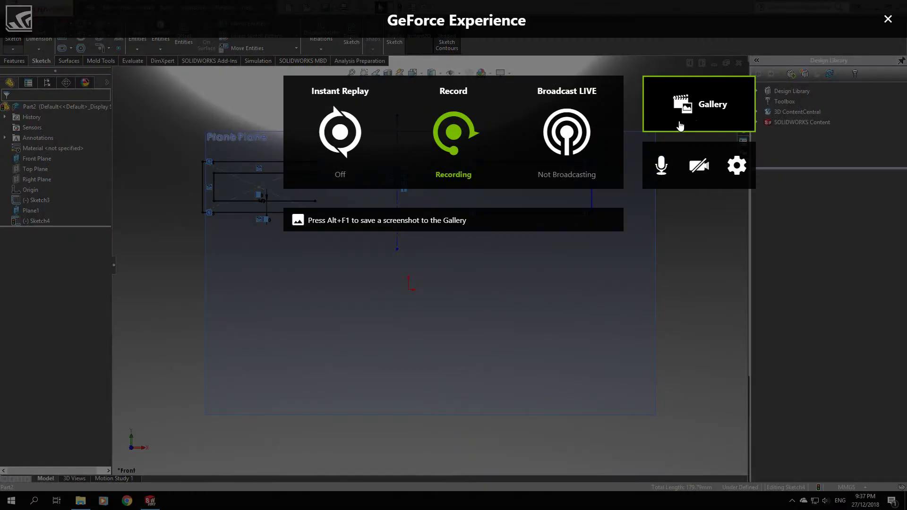